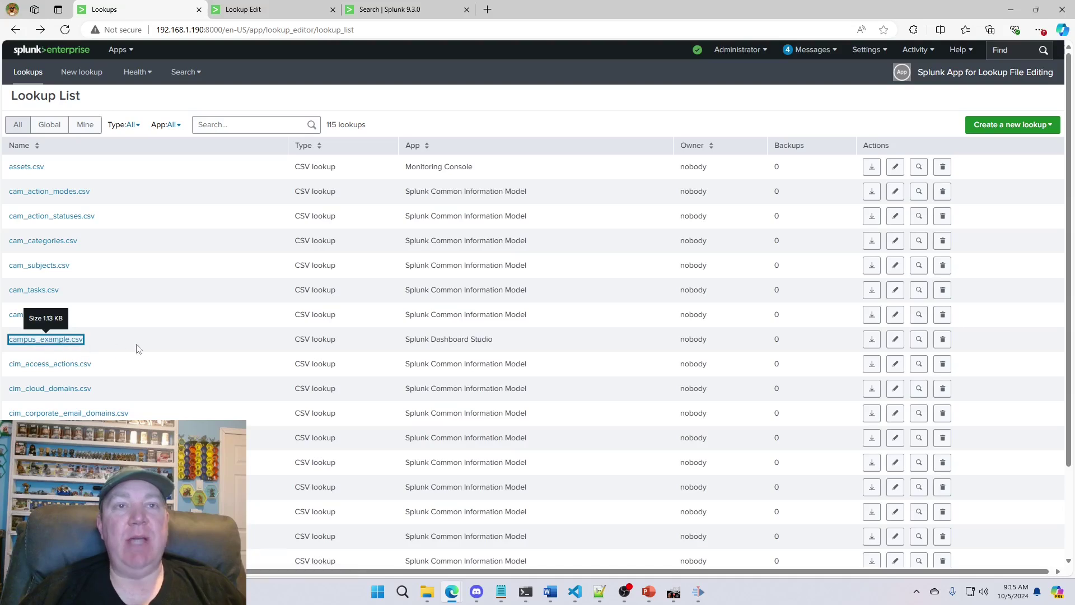
Check the lookup's Splunk Dashboard Studio app, then view the campus_example.csv editor and its inputlookup results.
left_click_drag(502, 343, 406, 343)
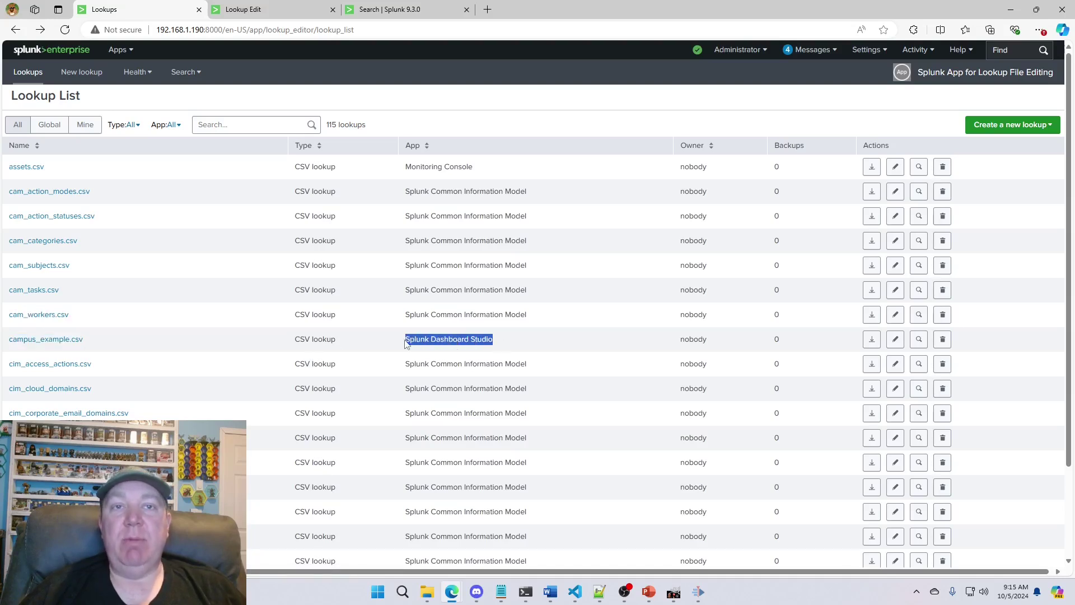
left_click(529, 340)
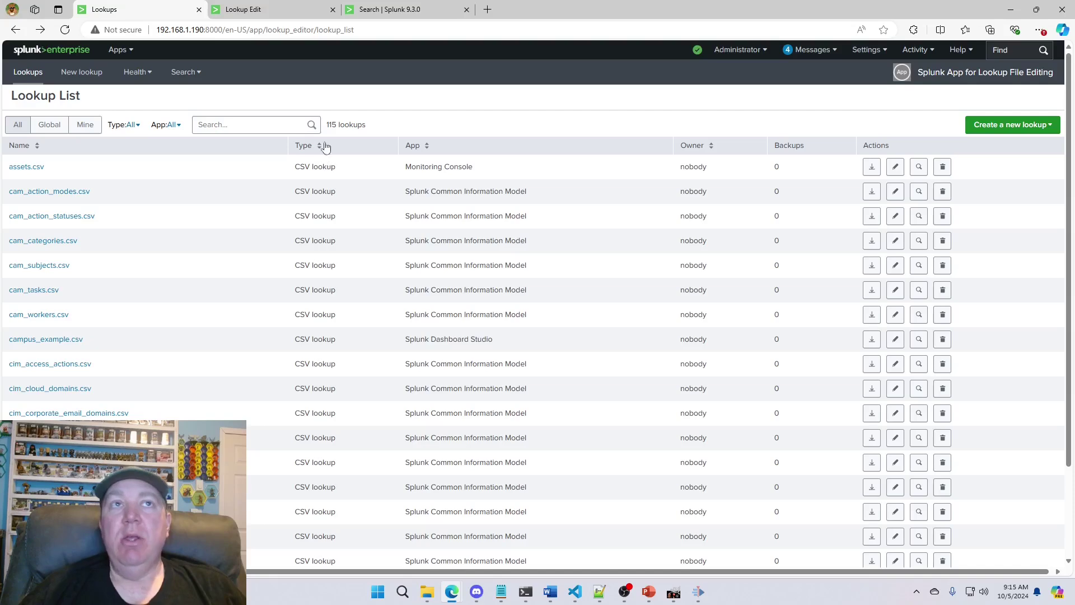
left_click(271, 10)
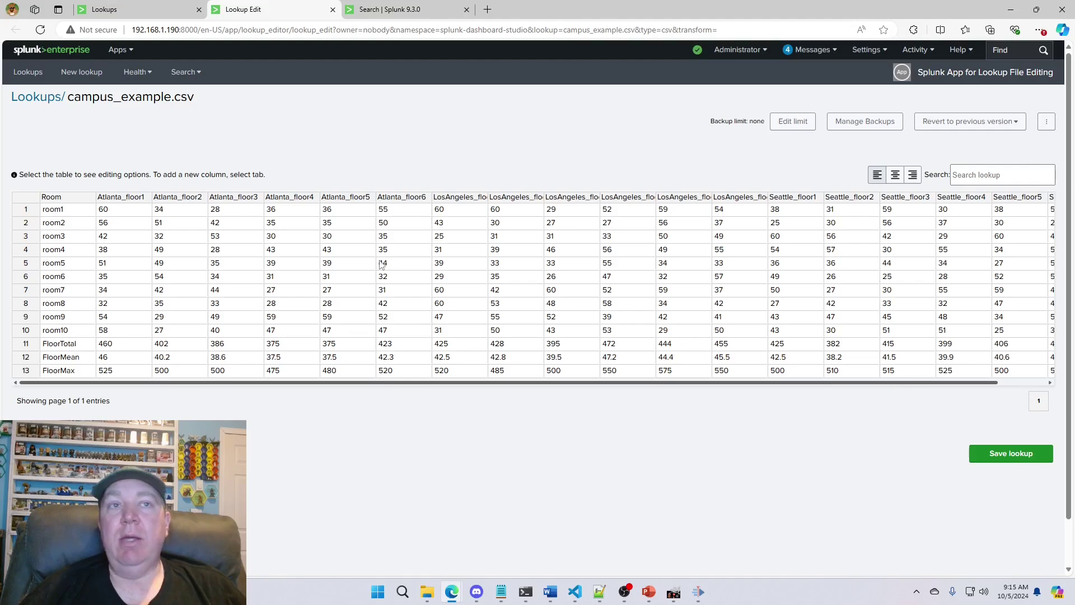
left_click(363, 10)
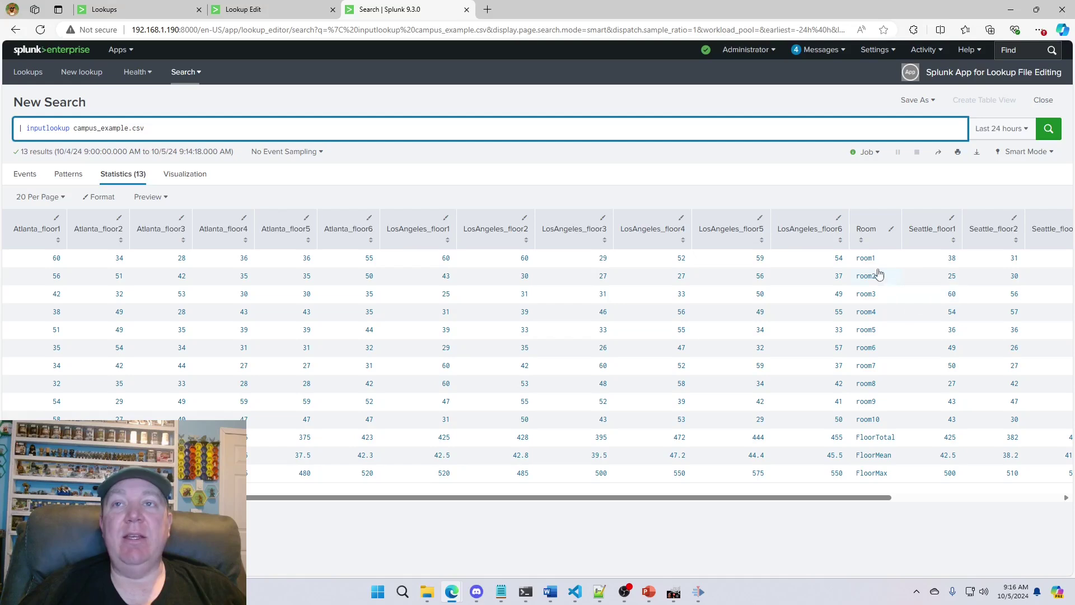
Place the cursor in the | inputlookup campus_example.csv search bar to edit the query.
left_click(317, 128)
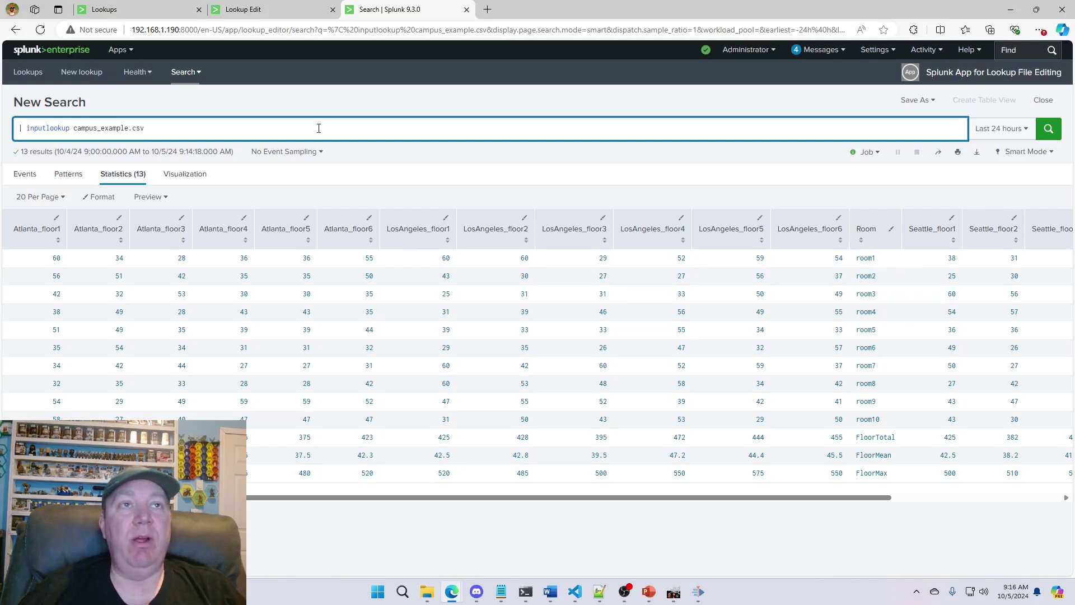
Try Room="room1" directly after campus_example.csv inside inputlookup and run it.
type("Room=\"room1")
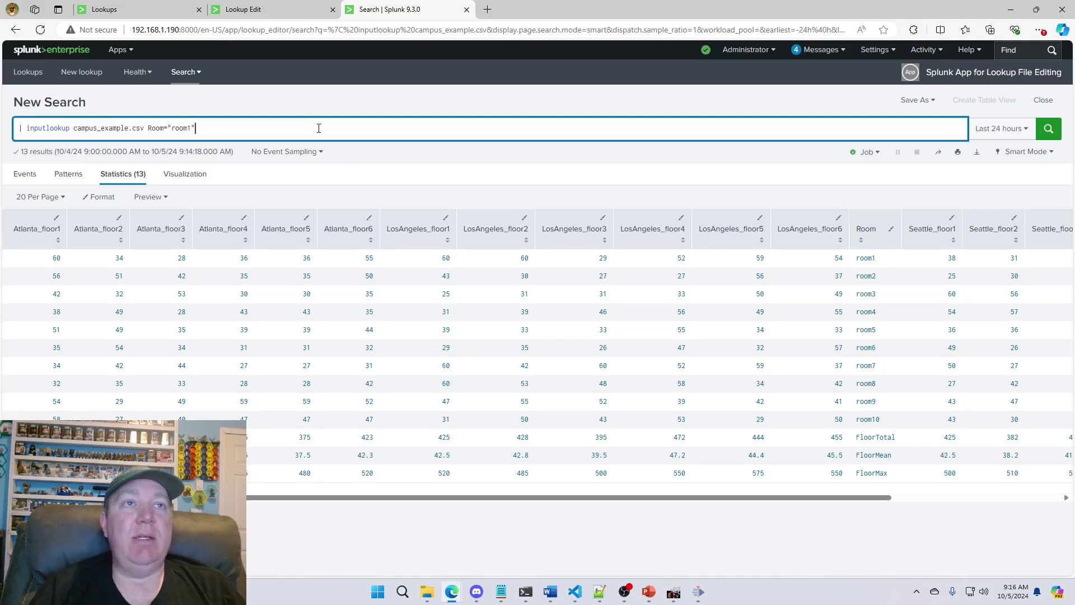
key("Return")
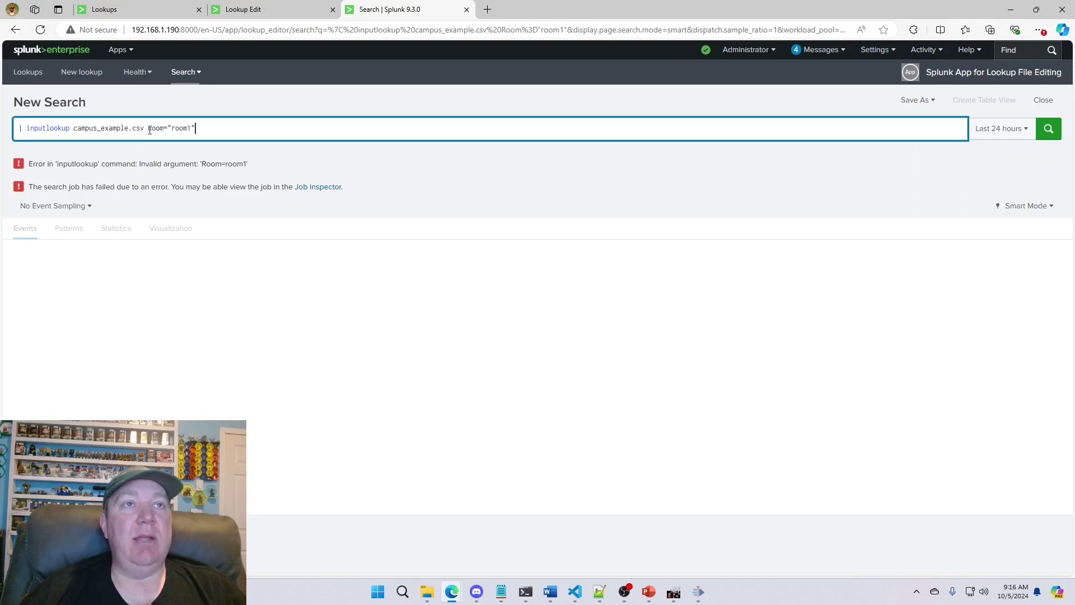
left_click_drag(150, 130, 257, 128)
type("\"")
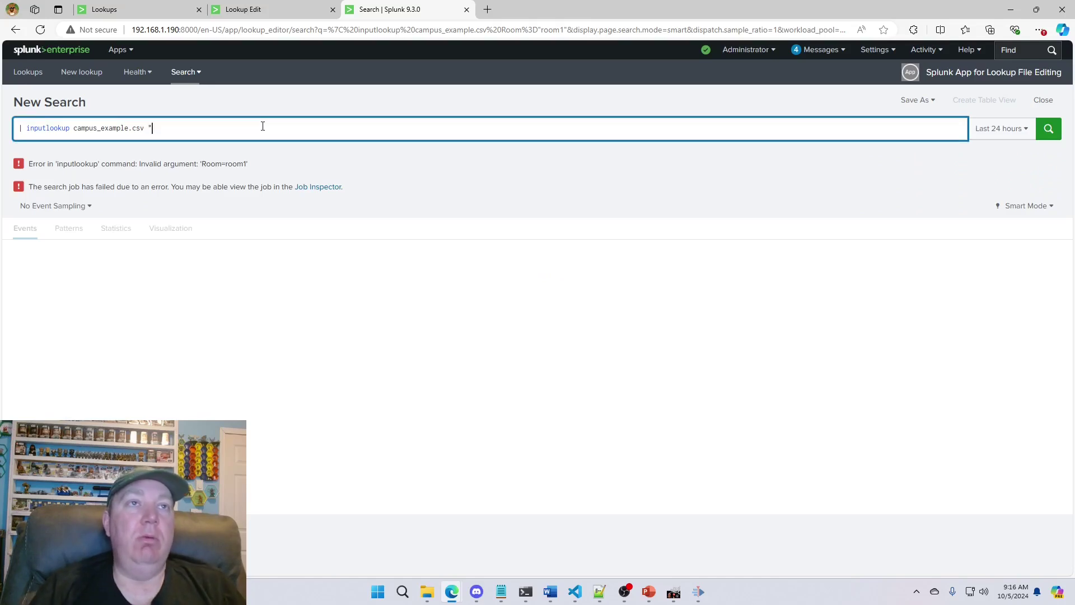
type("room1")
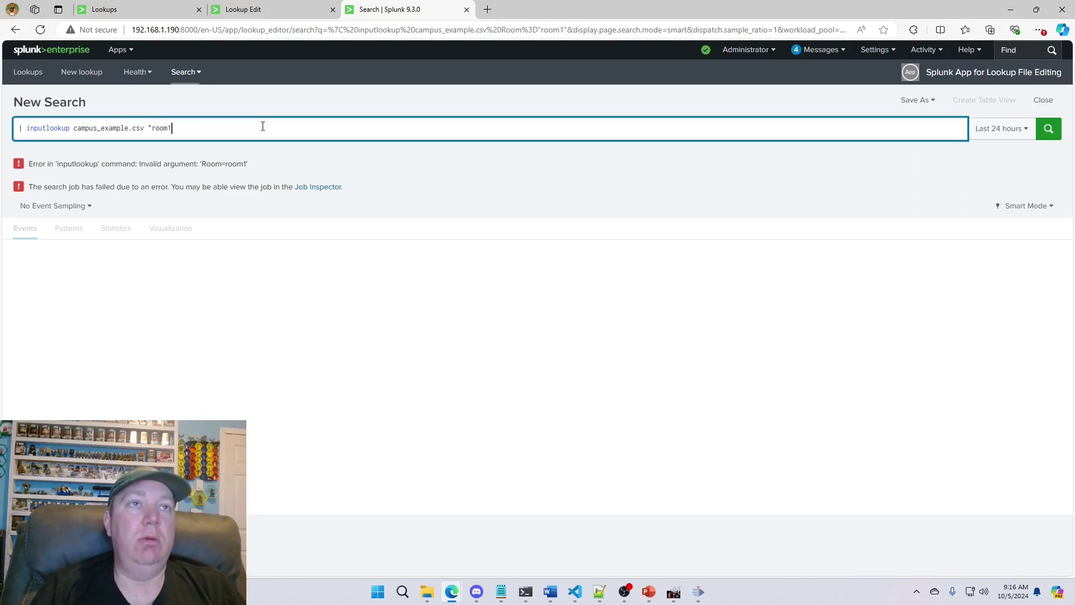
type("\"")
key("Return")
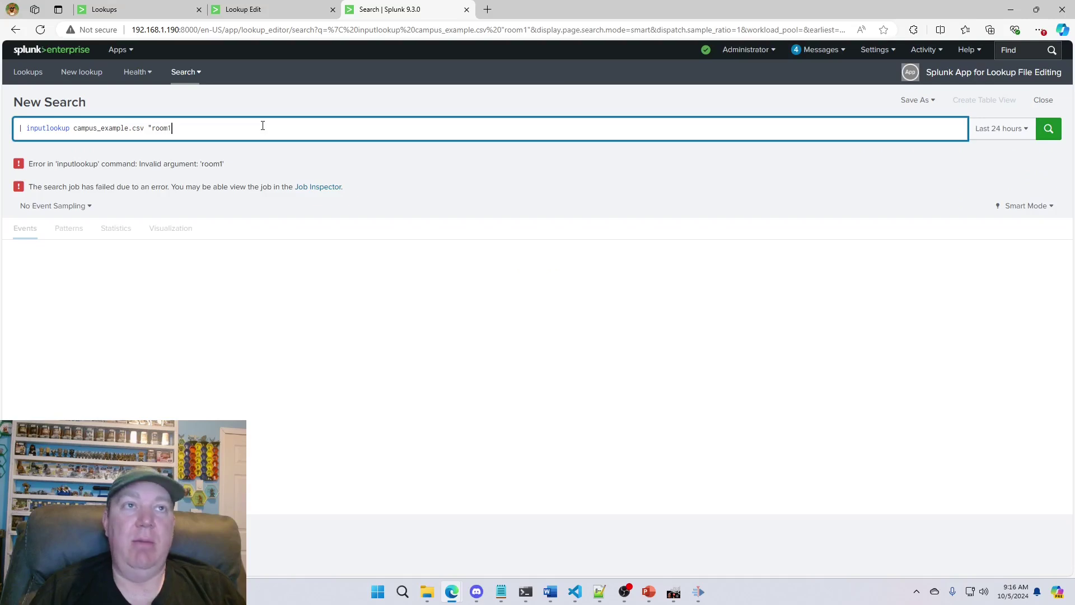
Retry with unquoted room1 and the r* wildcard, then delete the failing filter term.
key("BackSpace")
key("BackSpace")
type("room1")
key("Return")
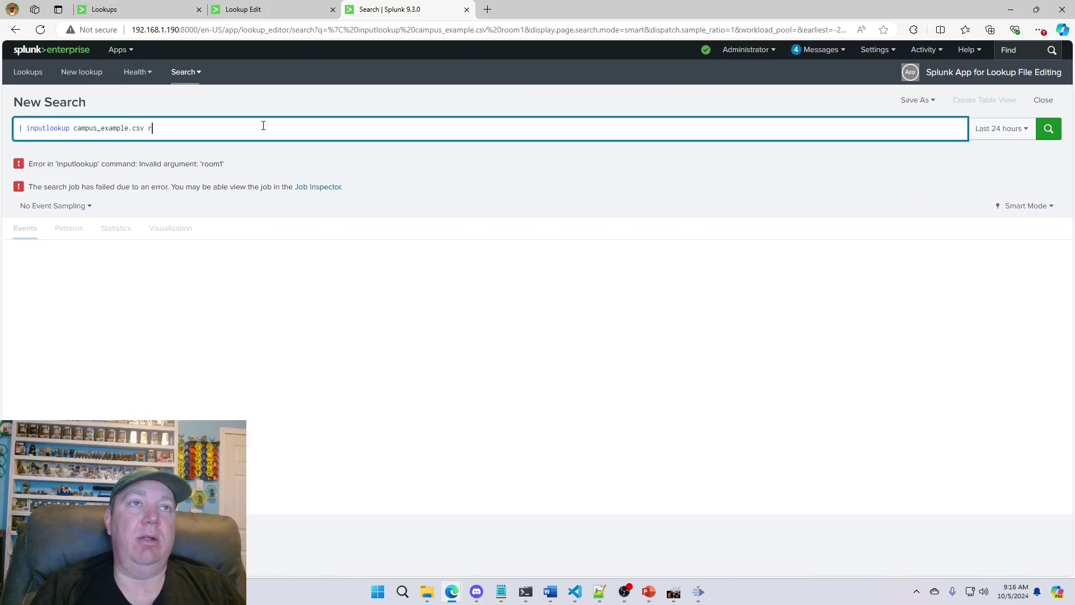
key("Return")
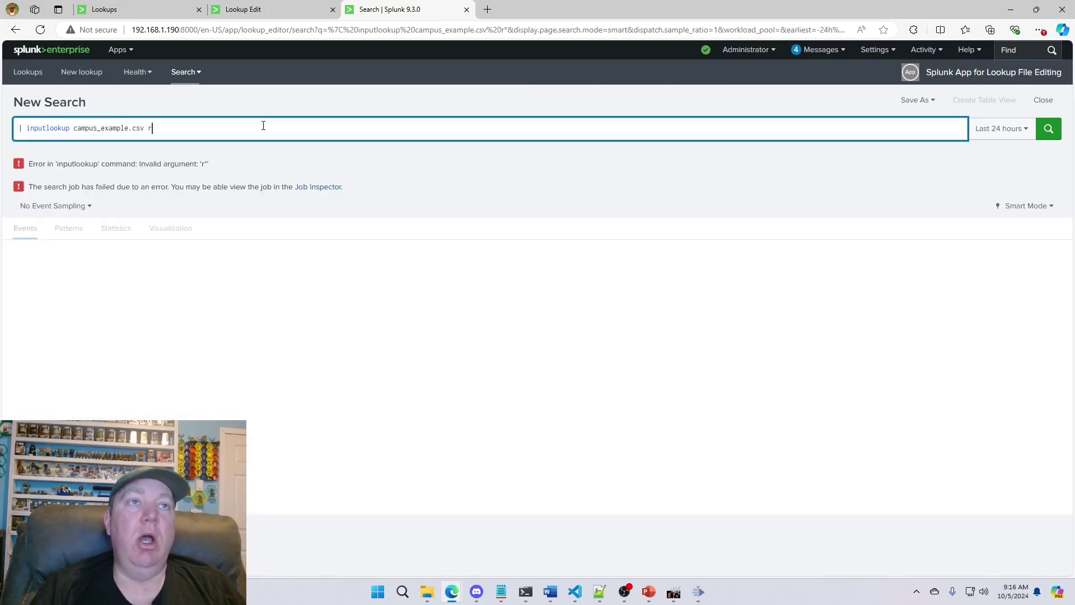
key("BackSpace")
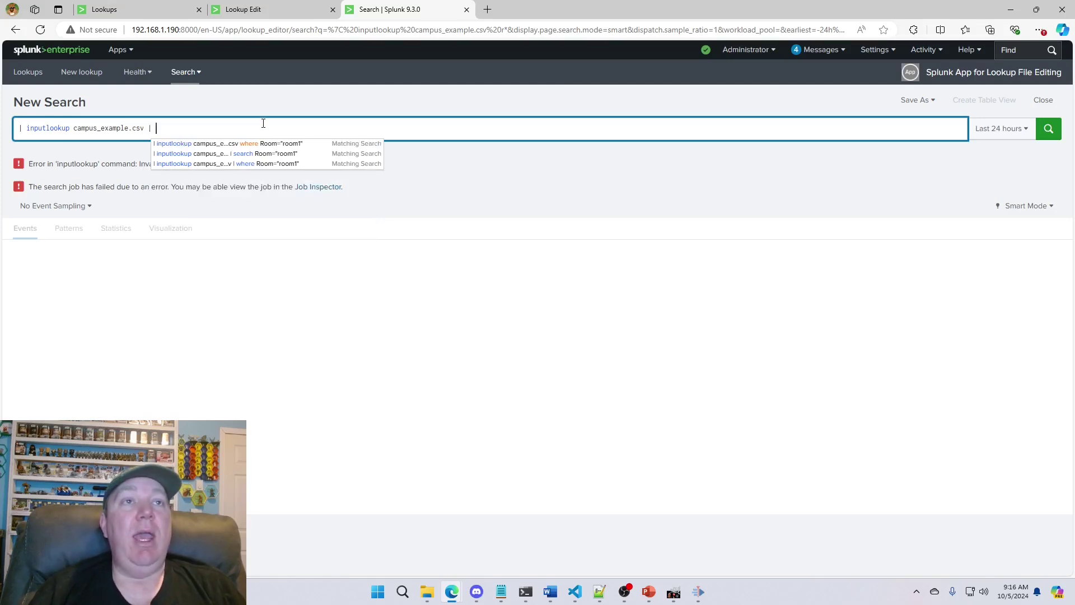
Run | inputlookup campus_example.csv | where Room="room1" to return the single room1 row.
type("here Ro")
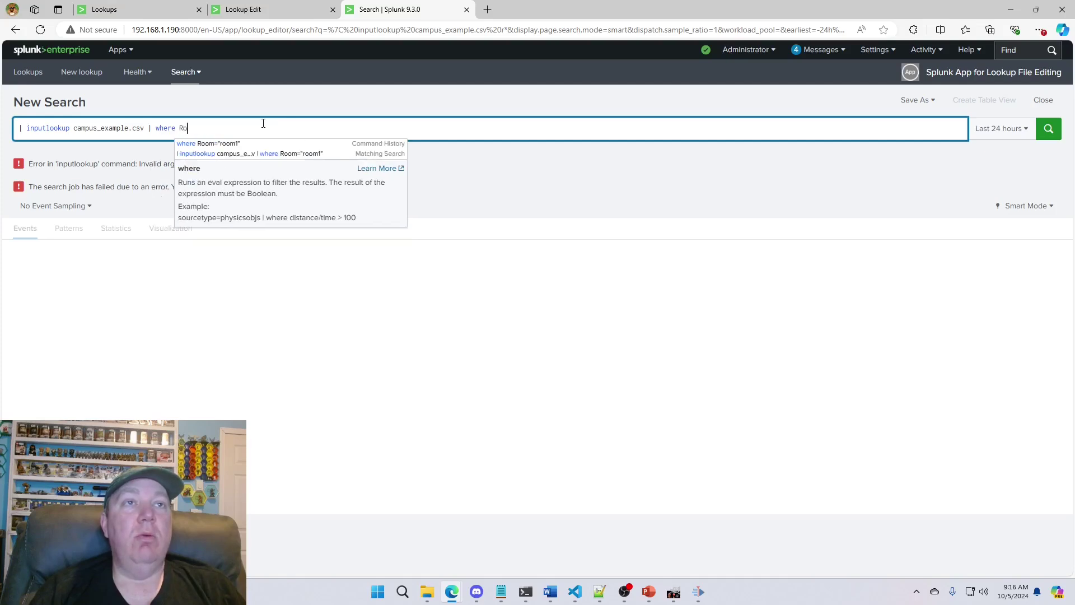
type("om=\"ro")
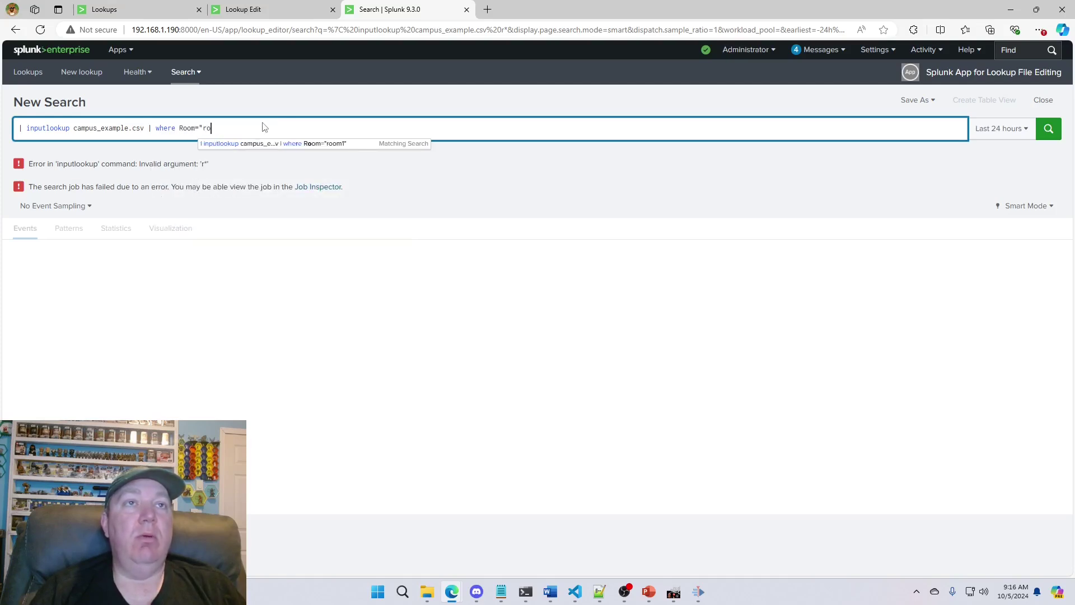
type("om1\"")
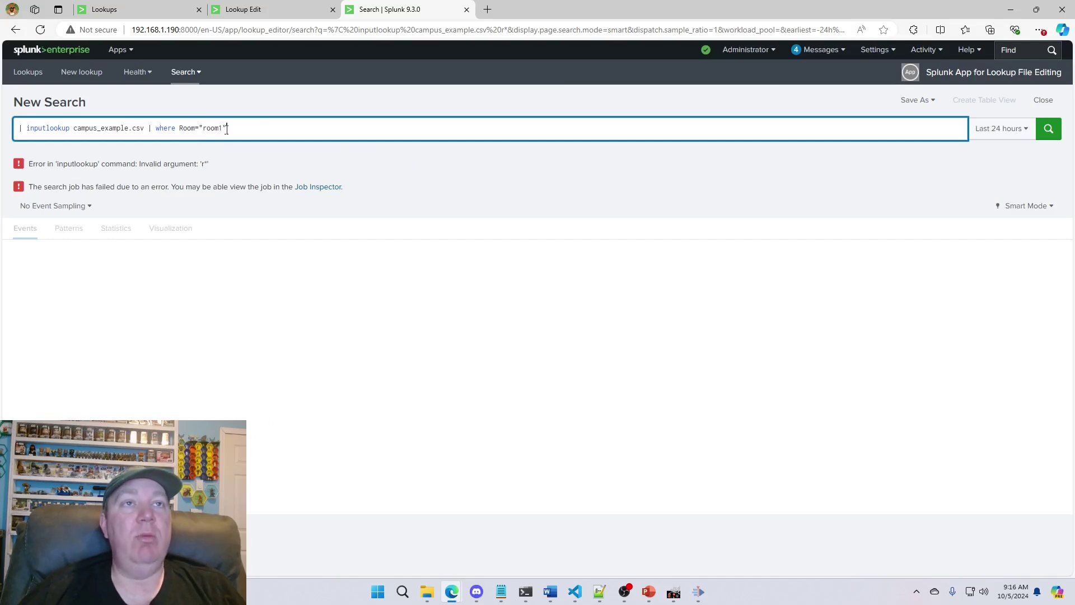
key("Return")
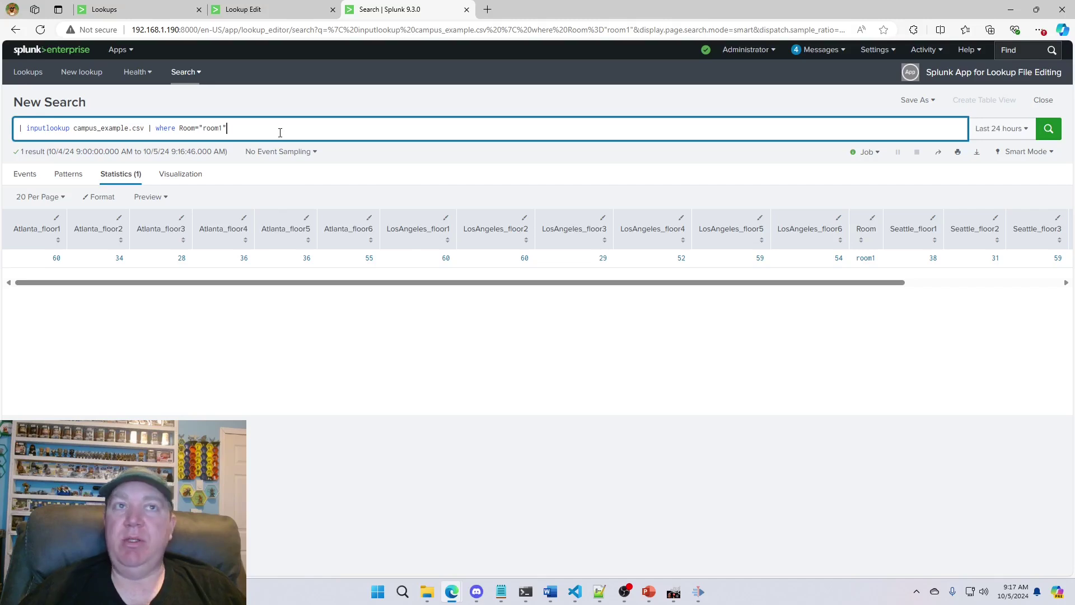
Swap where for search in the room1 filter, rerun it, then select the piped clause.
double_click(169, 128)
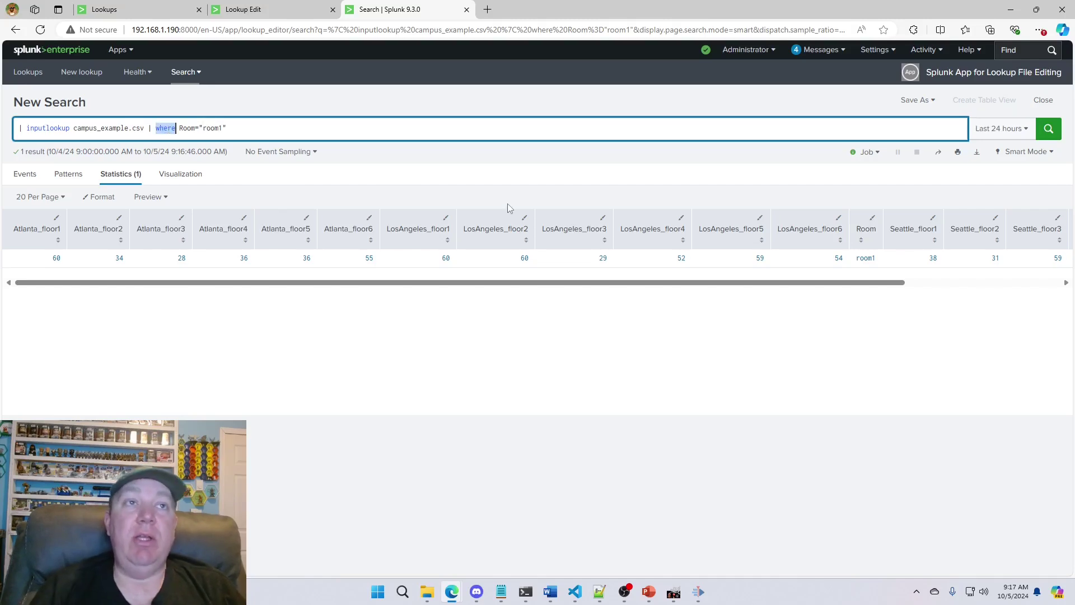
type("search")
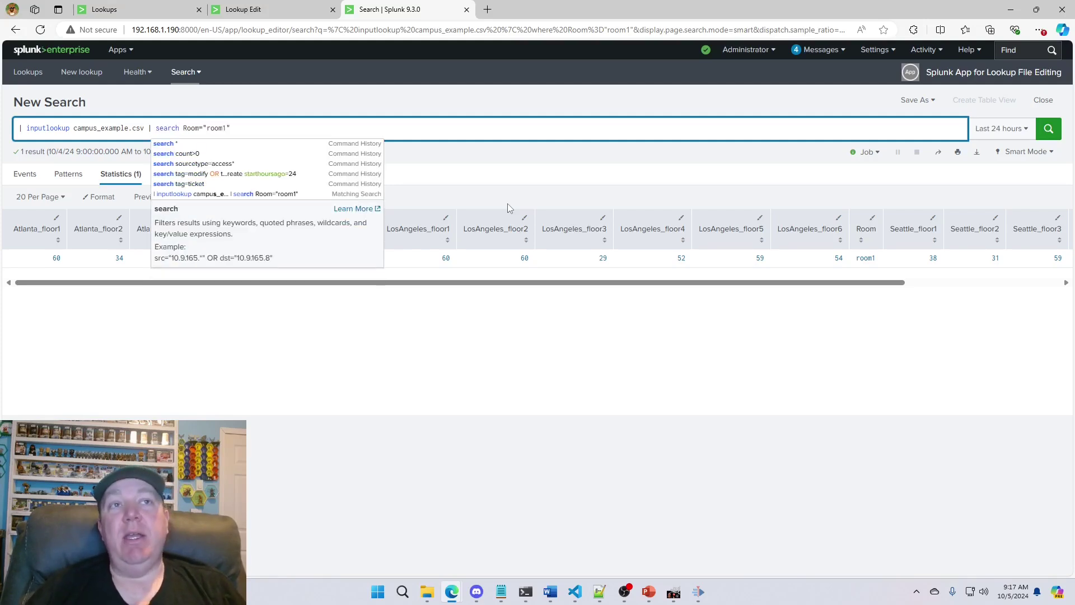
key("Return")
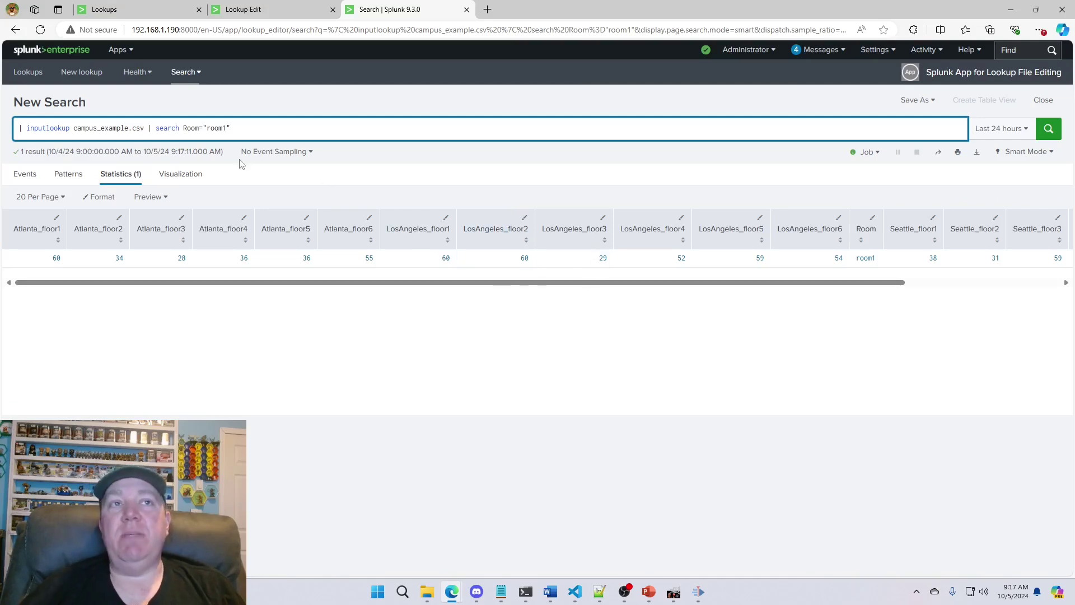
left_click_drag(232, 129, 150, 125)
left_click(163, 130)
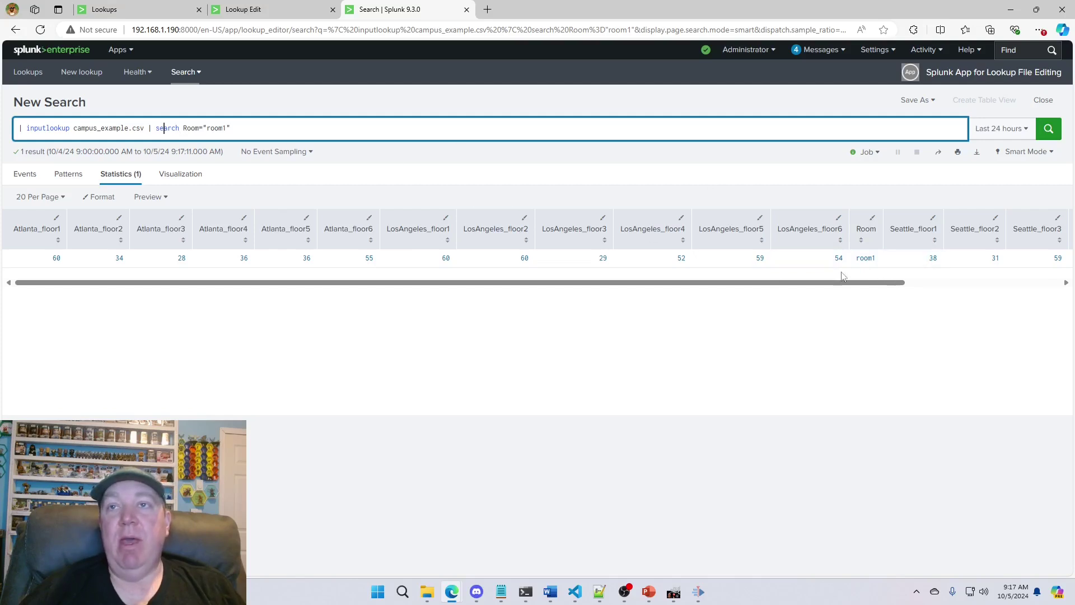
left_click_drag(147, 128, 252, 130)
Replace the piped clause with where Room="room1" directly inside the inputlookup command.
key("BackSpace")
type("w")
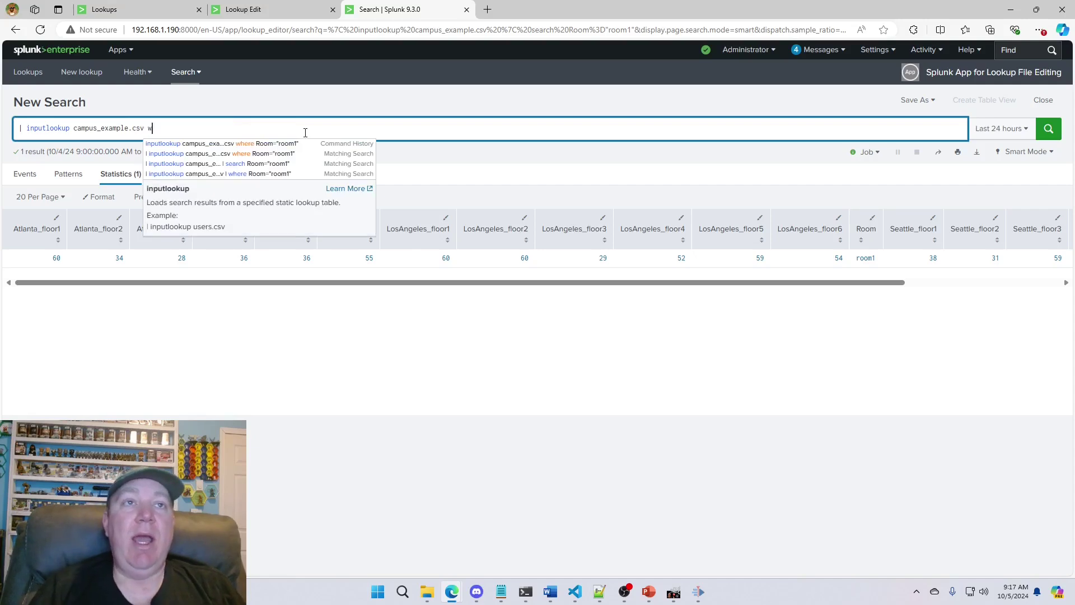
type("here Ro")
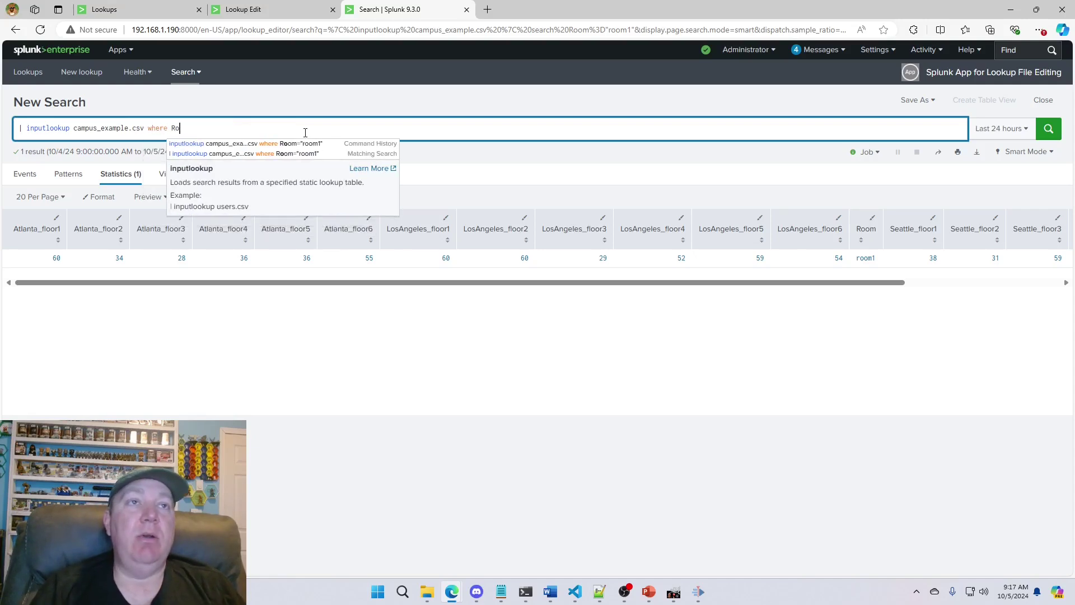
type("om=\"room")
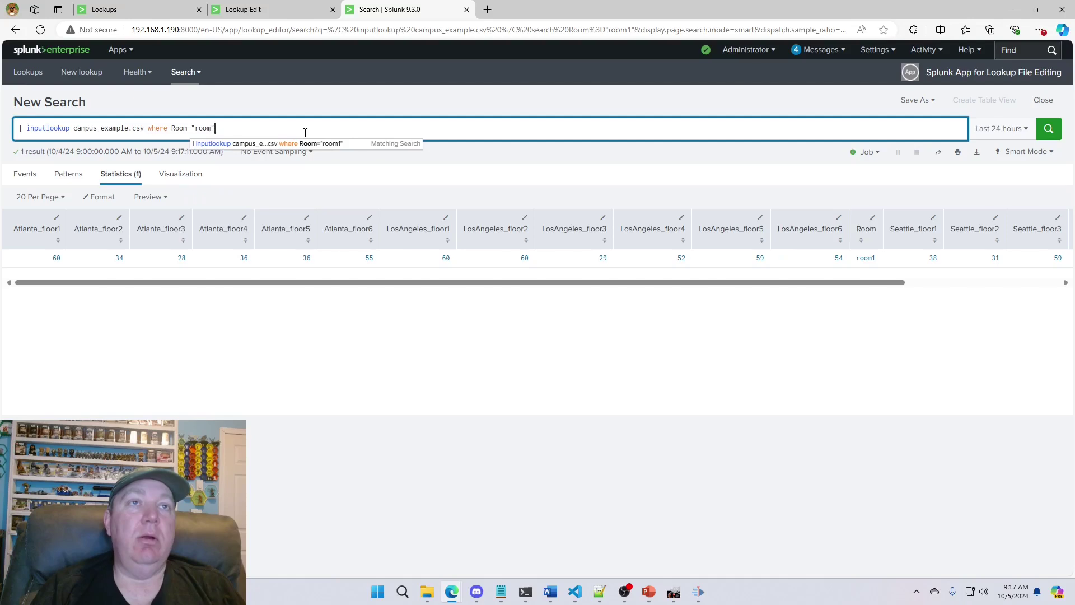
type("1\"")
key("Escape")
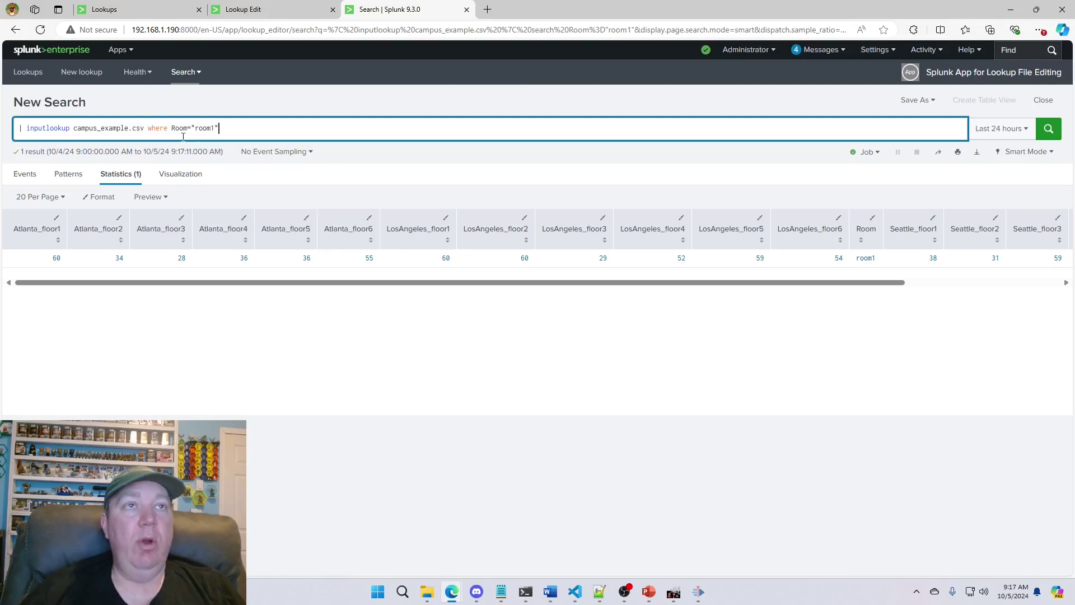
double_click(155, 130)
key("BackSpace")
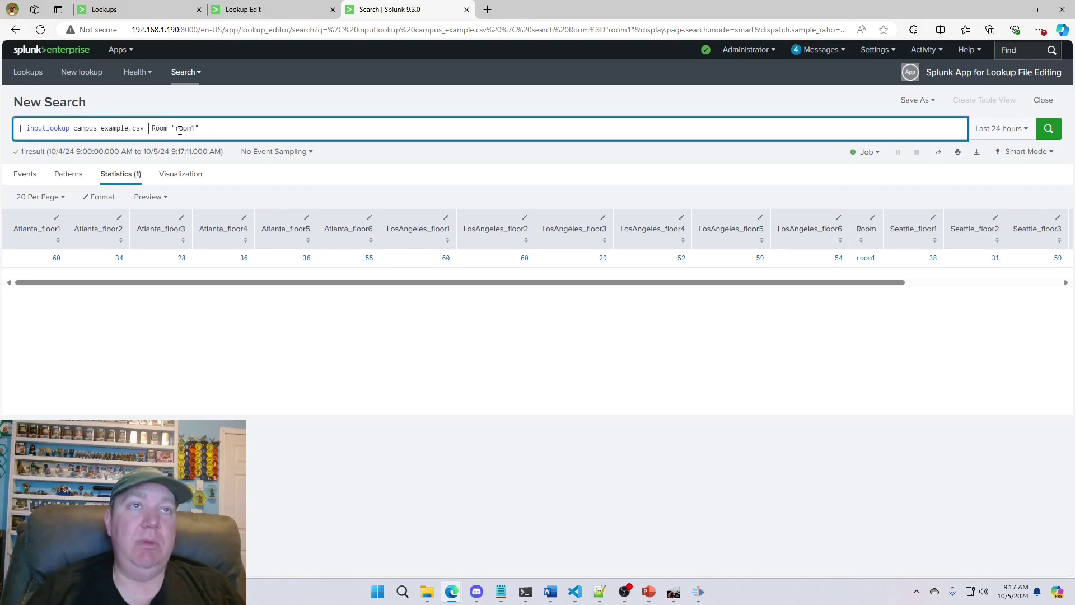
type("where")
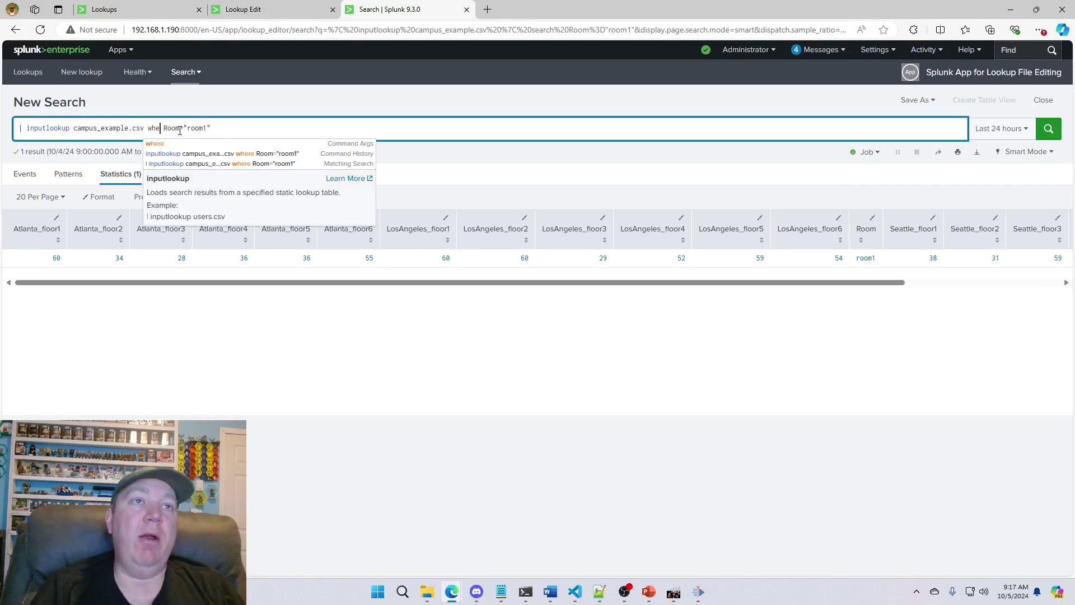
key("BackSpace")
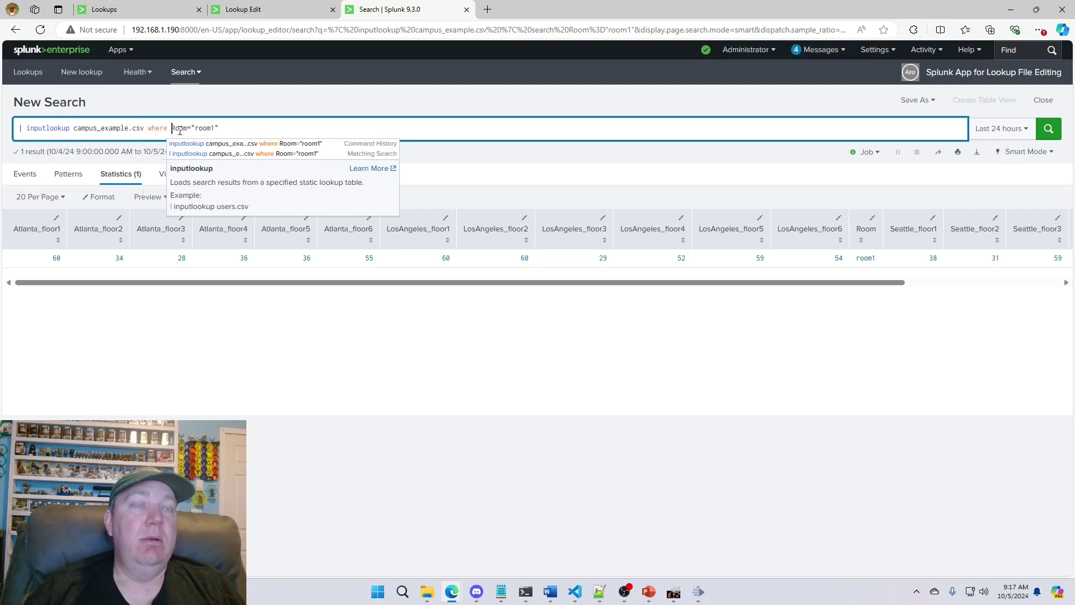
key("Escape")
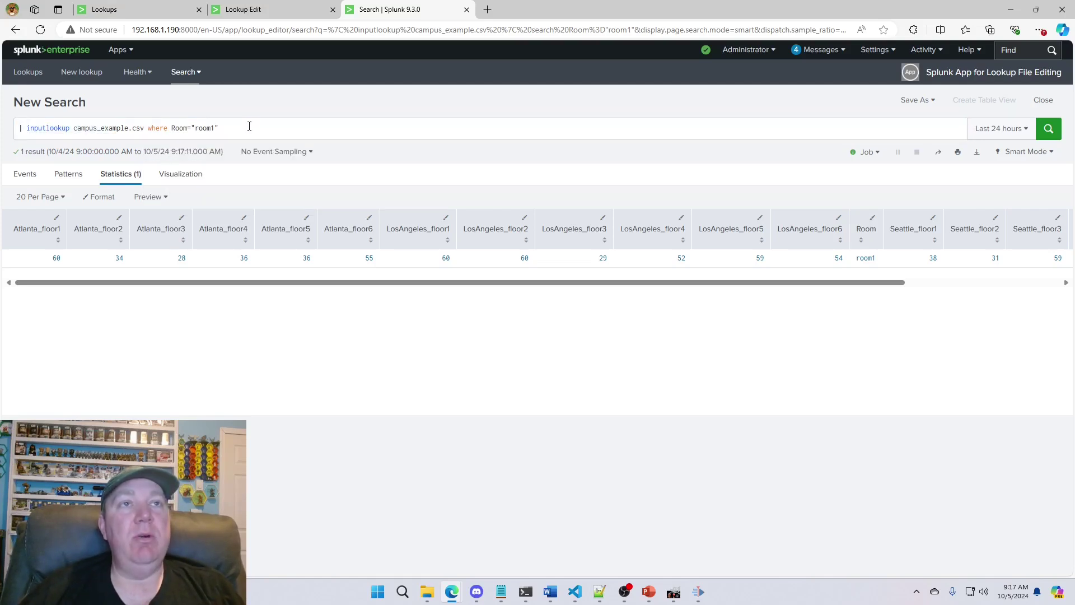
Change the filter value to room2 and run the search.
left_click(251, 128)
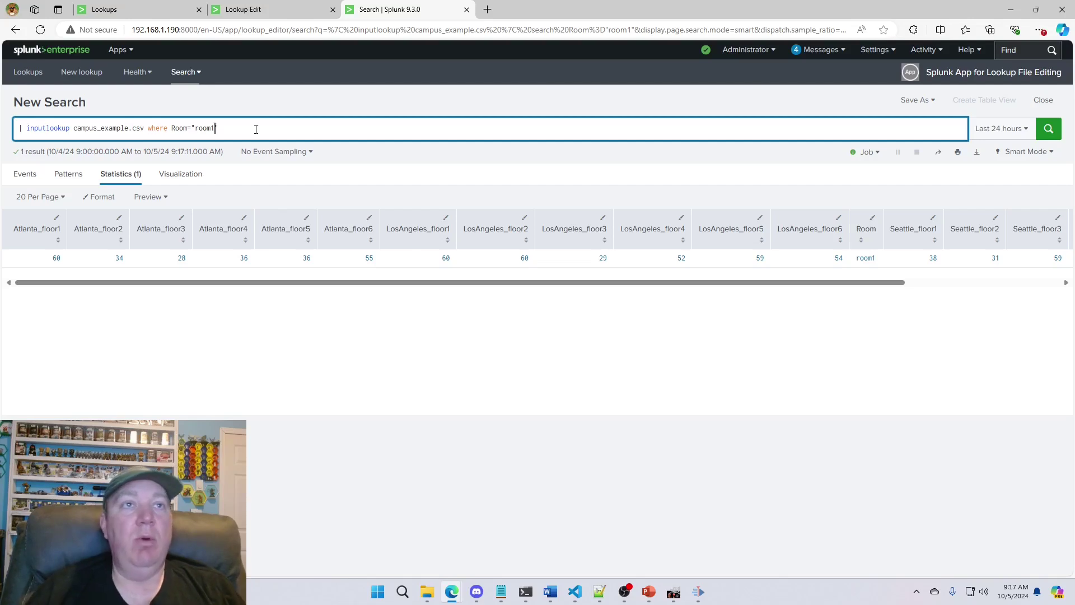
type("2")
key("Return")
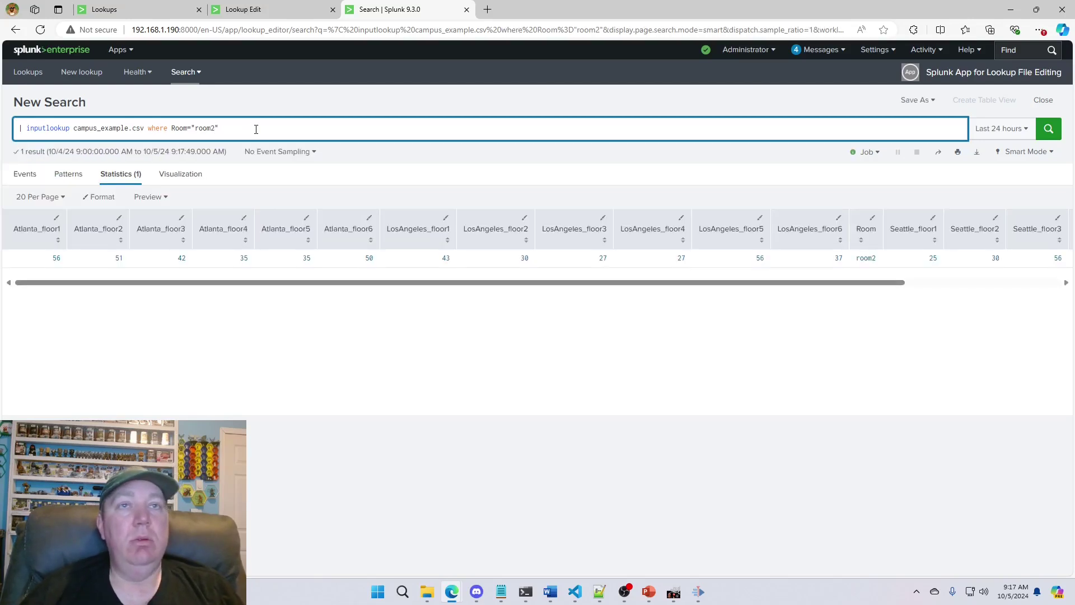